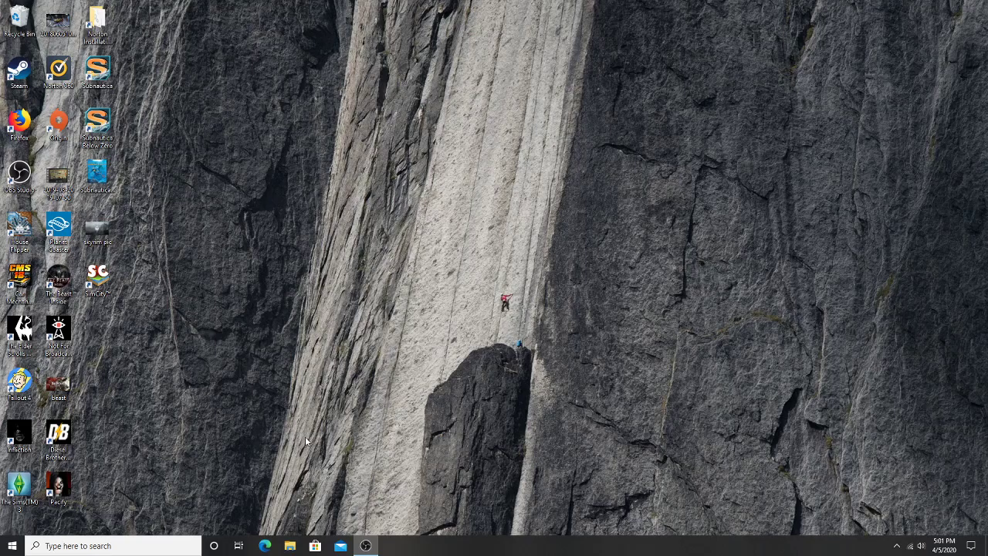
Open File Explorer and show the contents of New Volume (D:).
click(292, 548)
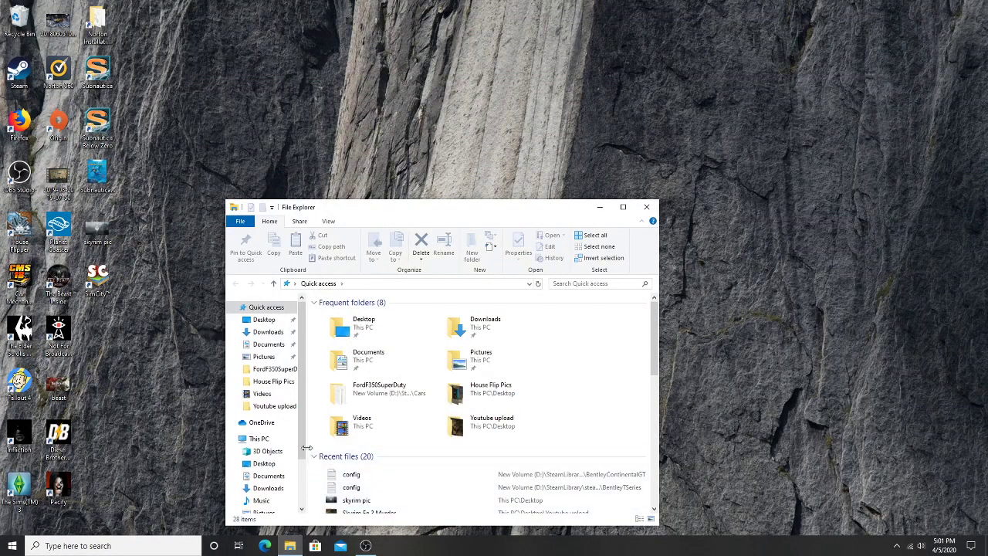
mouse_move(290, 545)
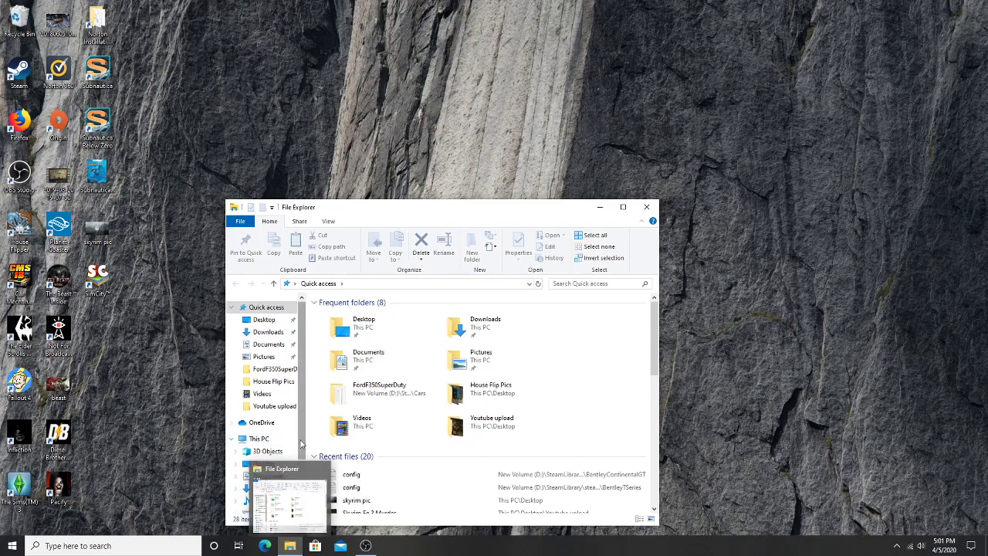
drag(302, 444, 304, 488)
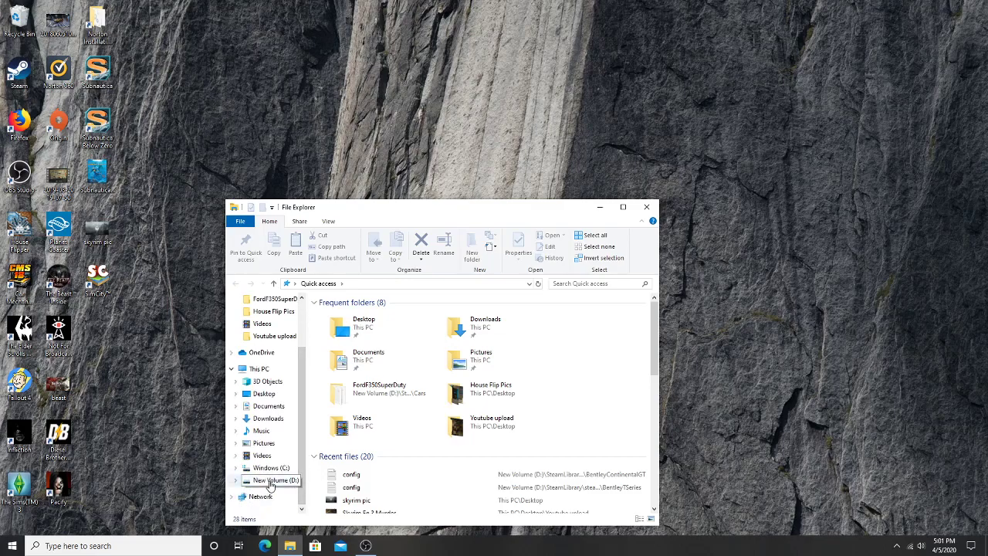
click(271, 482)
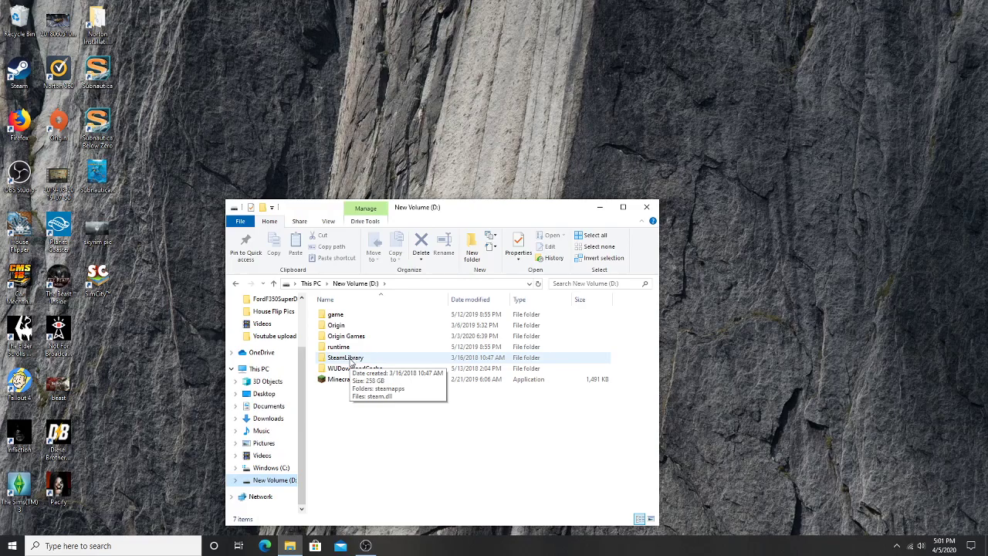
Go into SteamLibrary > steamapps > common > Car Mechanic Simulator 2018 > cms2018_Data > StreamingAssets.
double_click(350, 361)
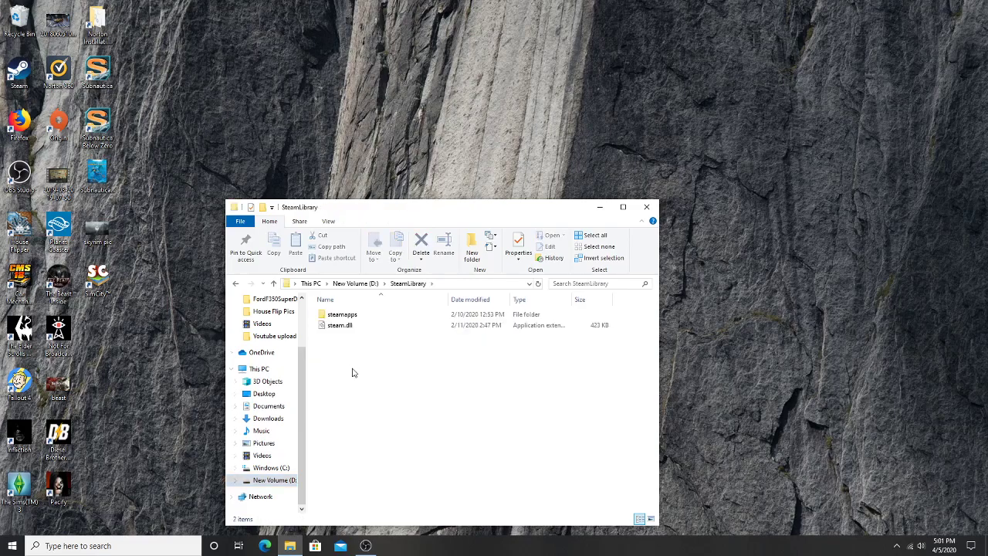
double_click(342, 317)
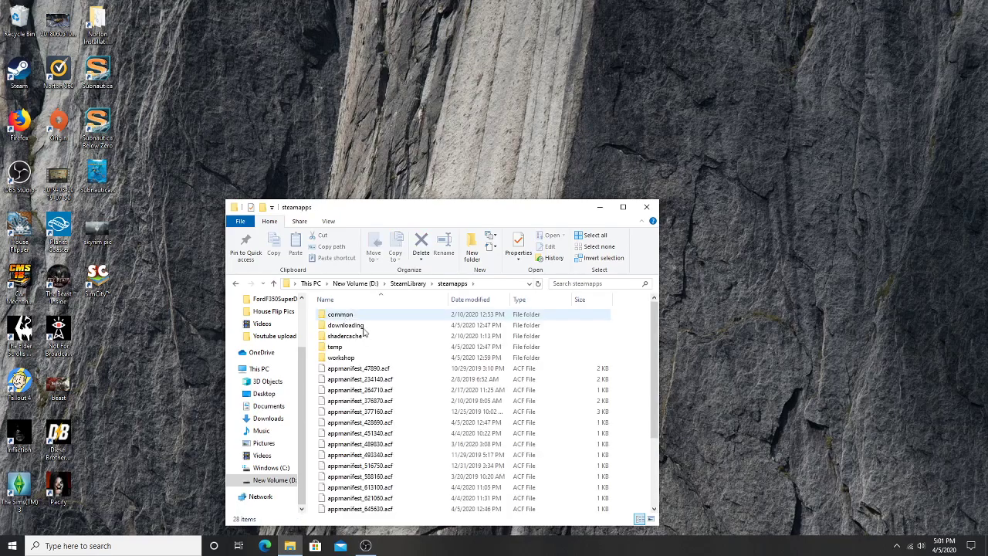
double_click(342, 317)
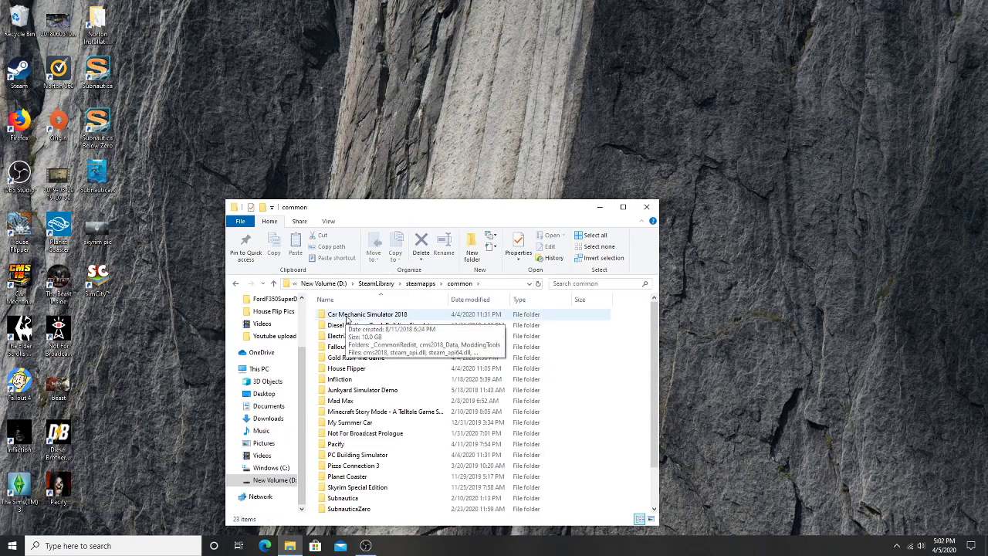
double_click(349, 317)
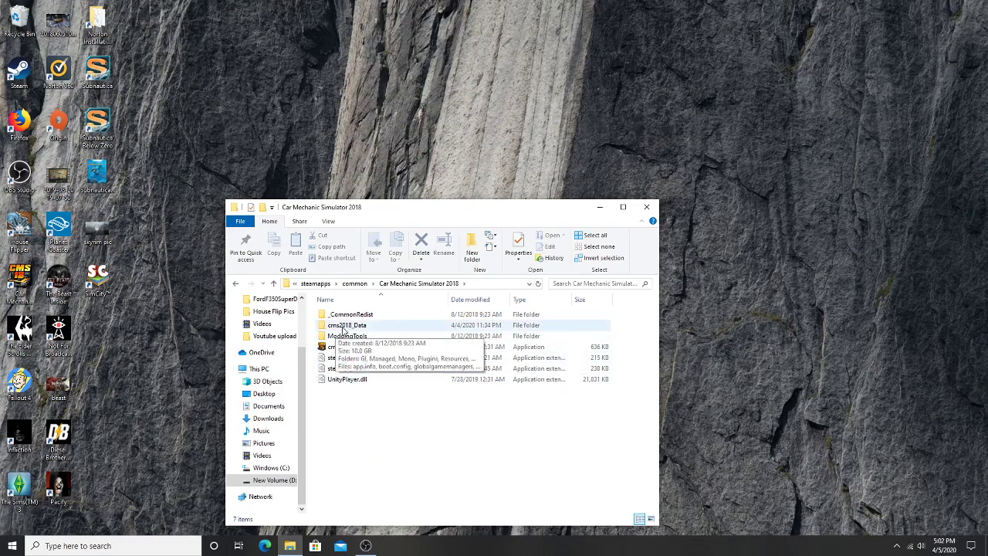
double_click(345, 329)
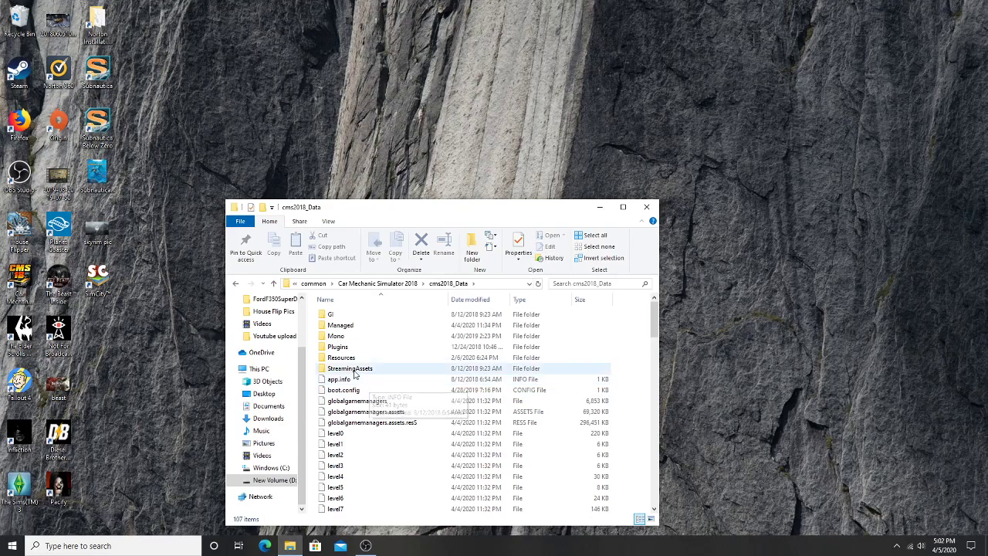
mouse_move(350, 368)
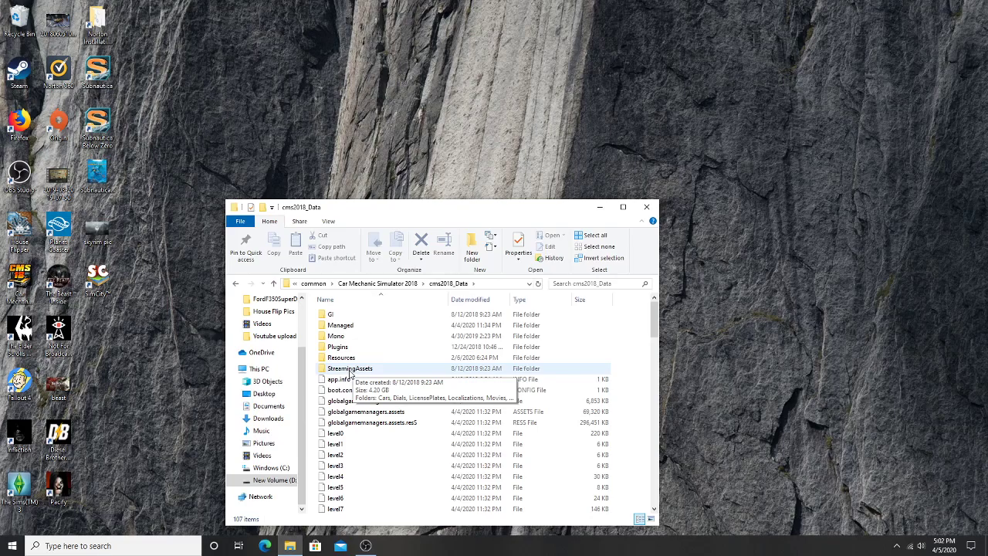
double_click(352, 371)
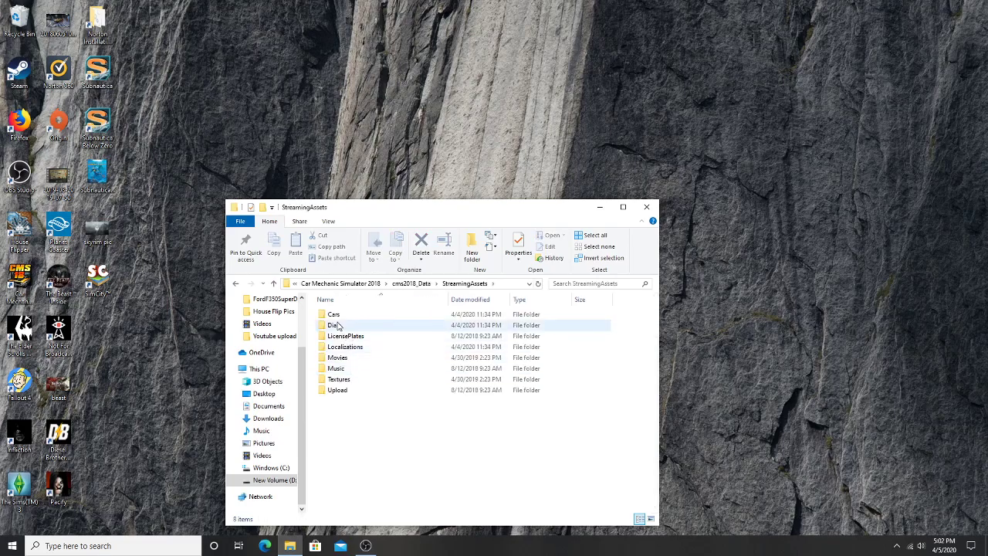
Browse the Cars folder's car list and open the BentleyTSeries folder.
double_click(334, 317)
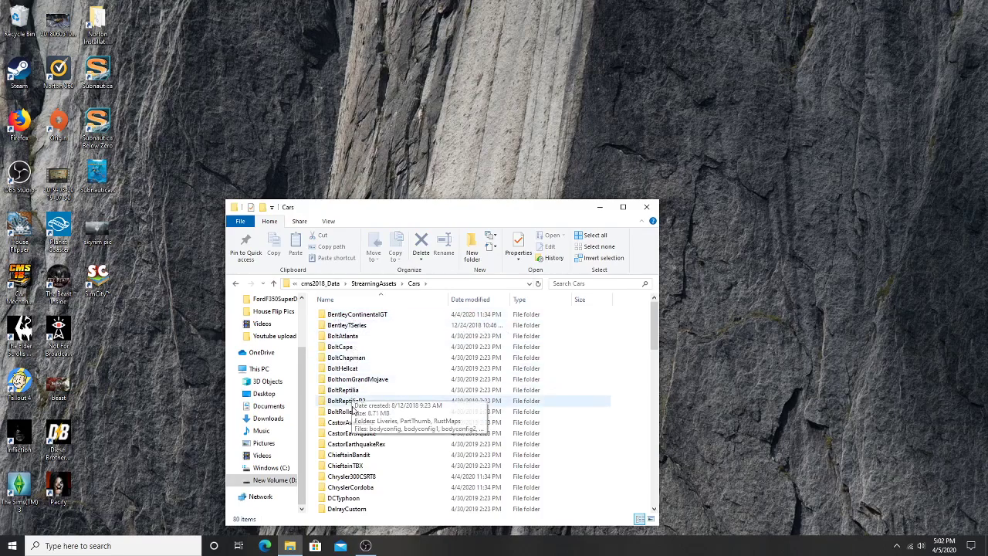
scroll(356, 386, down, 4)
scroll(354, 422, down, 4)
scroll(355, 421, down, 5)
scroll(355, 421, down, 5)
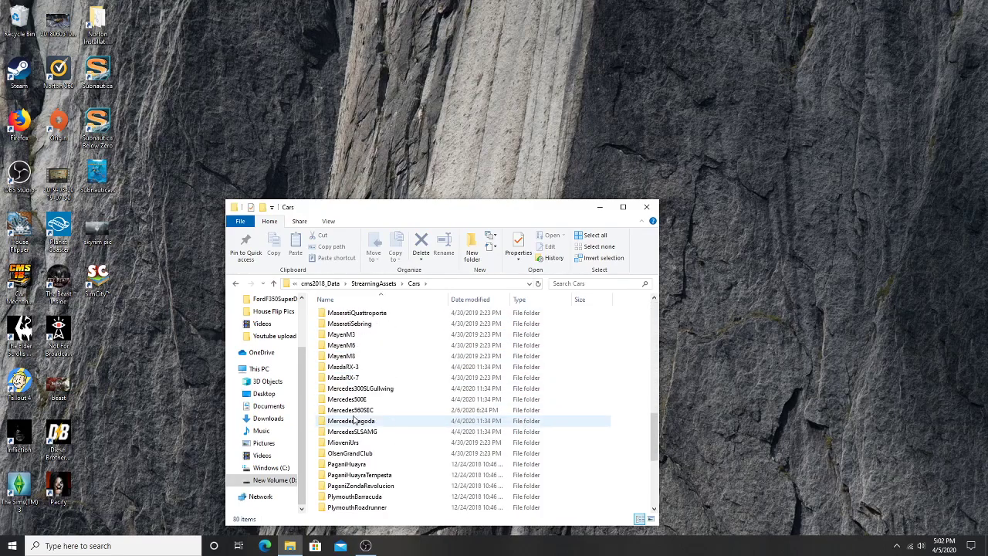
scroll(355, 421, down, 4)
scroll(354, 421, up, 1)
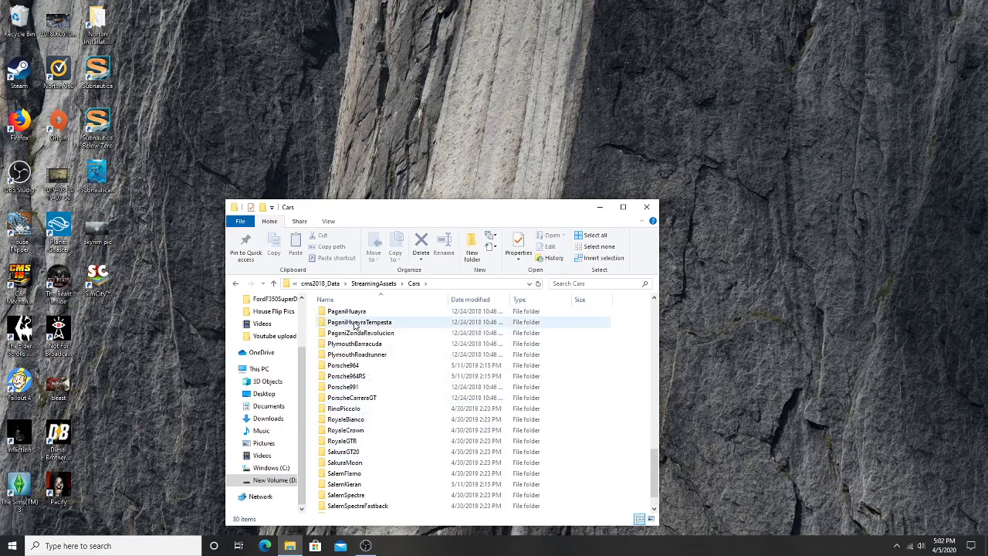
scroll(349, 326, up, 3)
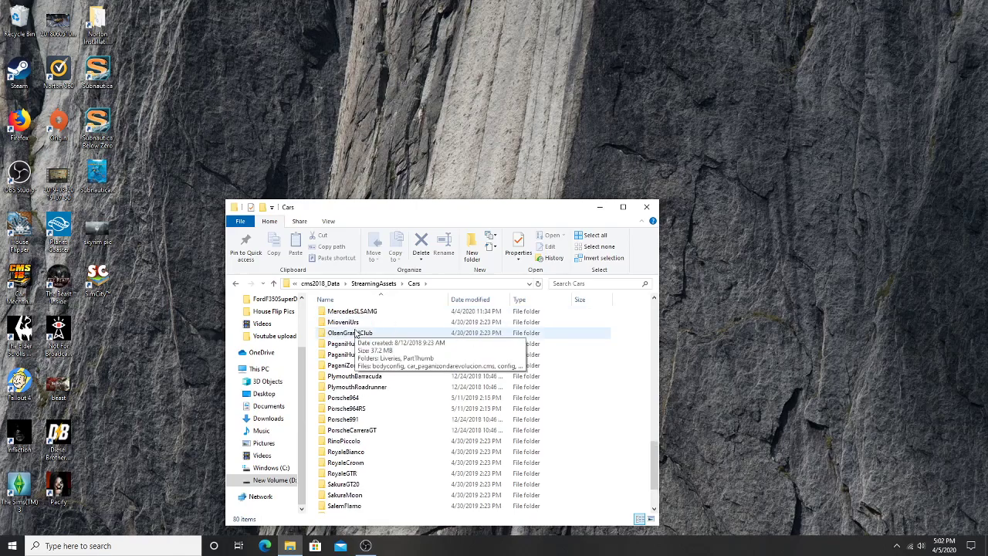
scroll(351, 329, up, 2)
scroll(355, 332, up, 2)
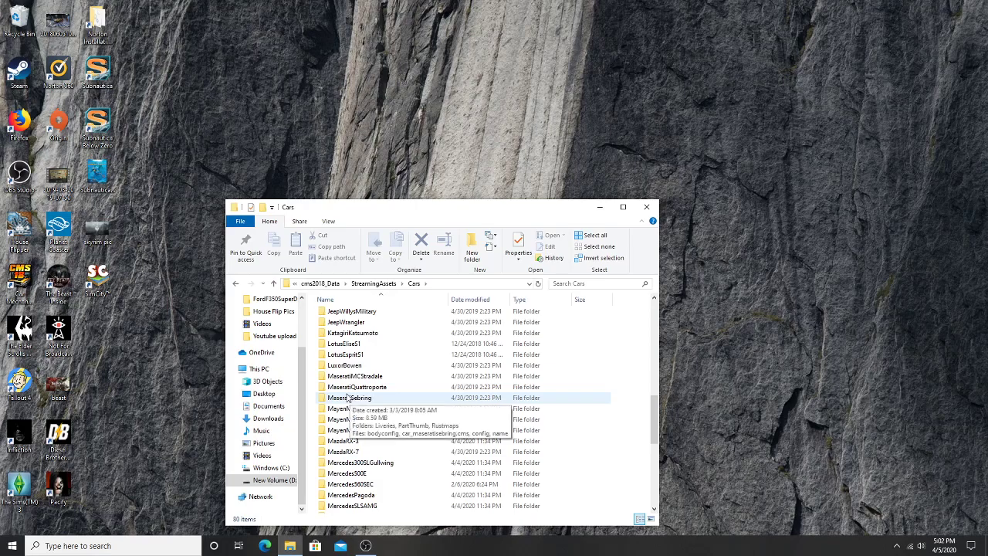
scroll(347, 413, up, 10)
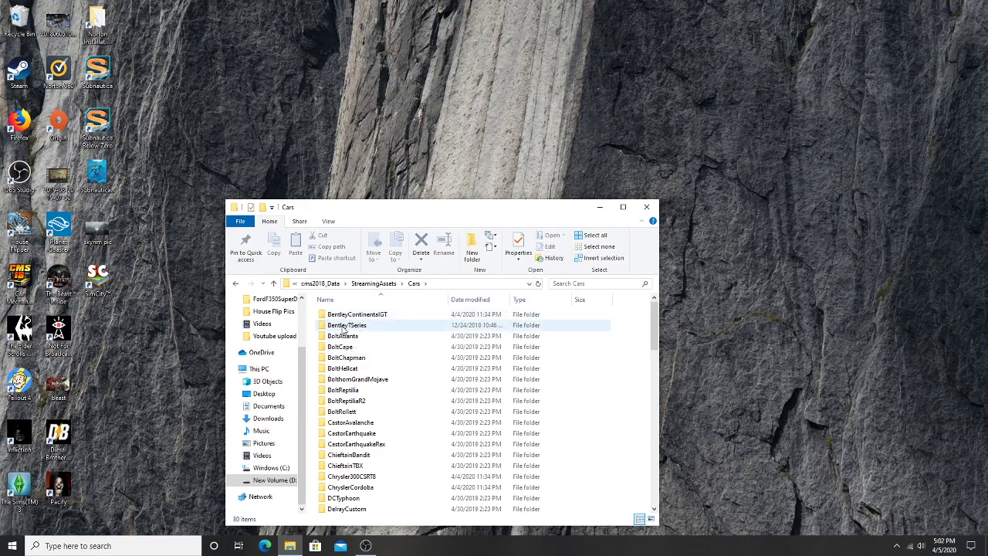
mouse_move(347, 325)
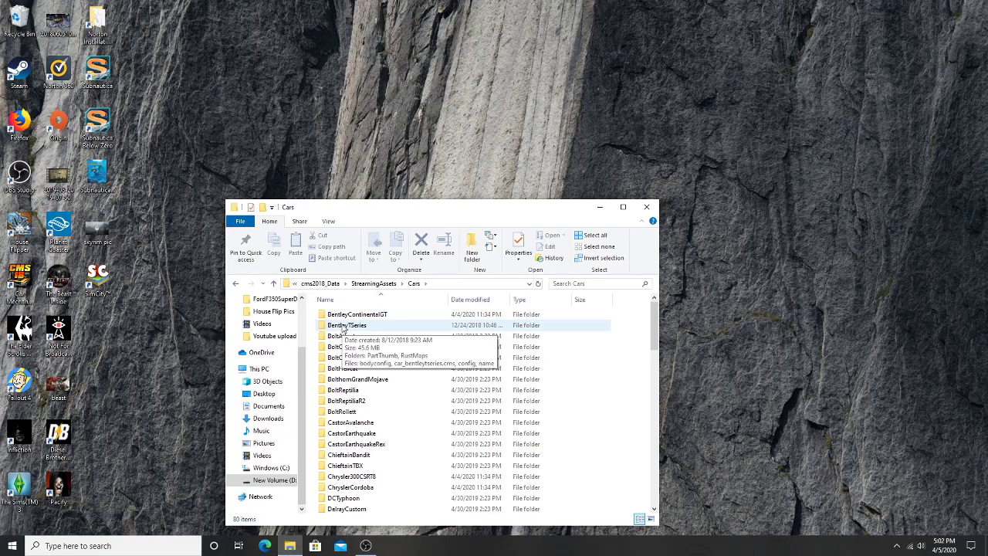
double_click(344, 328)
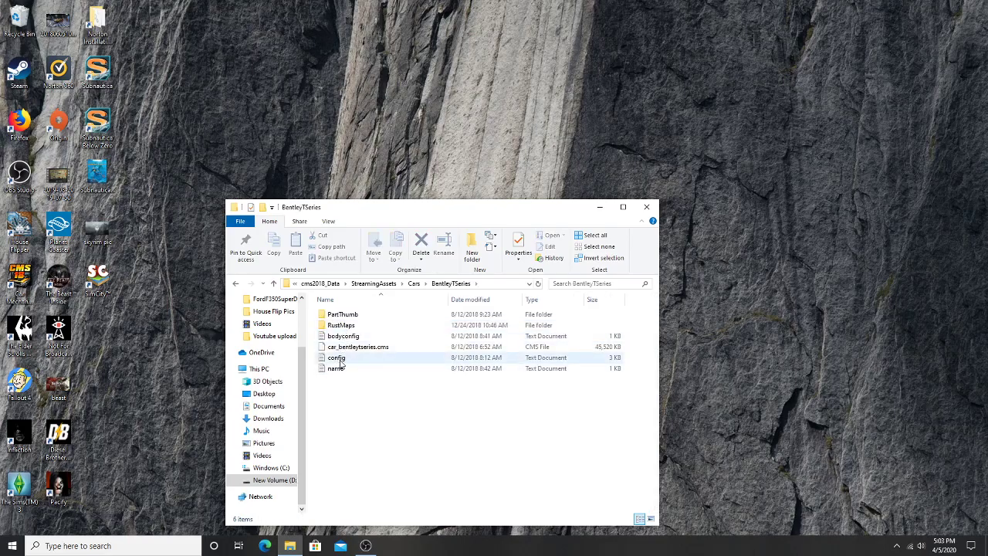
Open the BentleyTSeries config in Notepad, then bring its folder window forward.
double_click(338, 359)
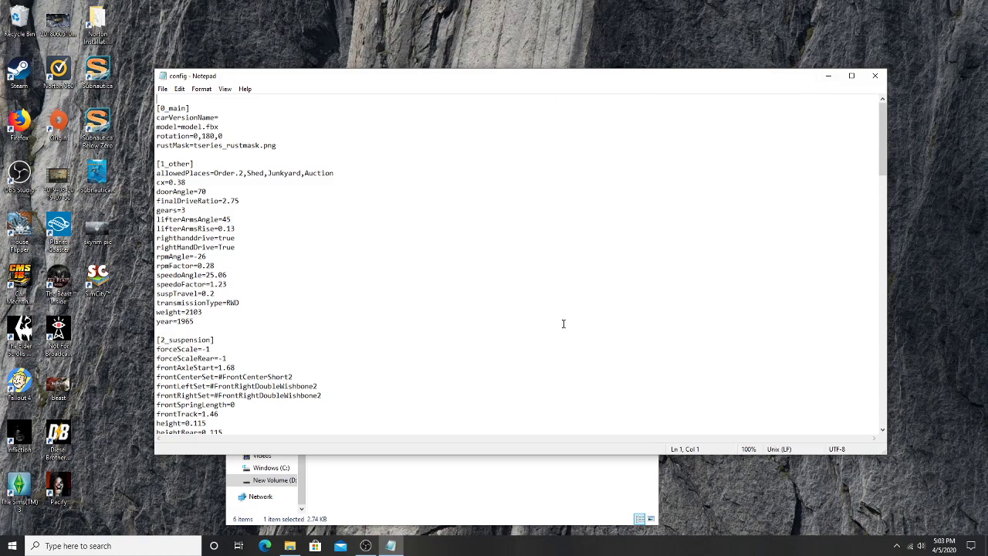
click(487, 482)
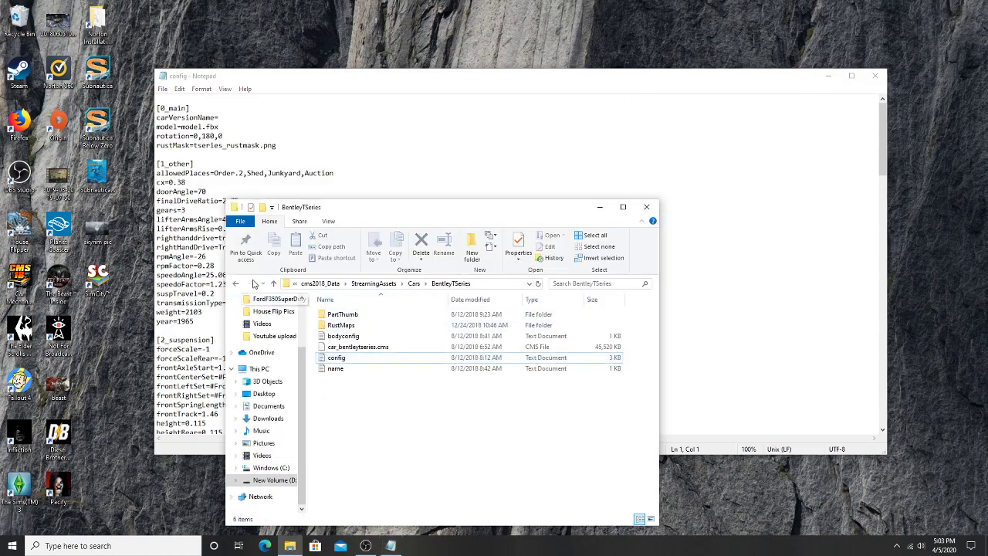
Open the BentleyContinentalGT config in a second Notepad window moved to the right.
click(237, 285)
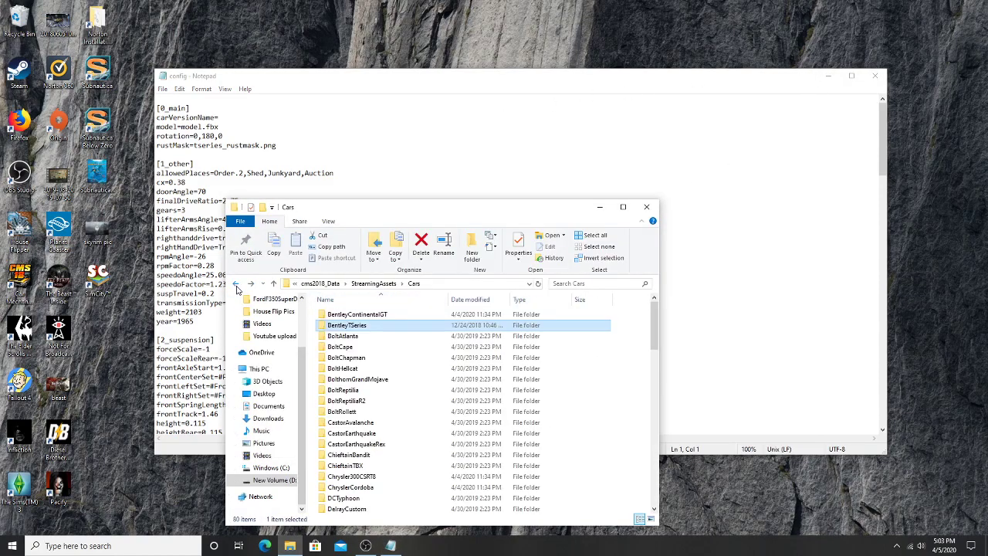
double_click(344, 315)
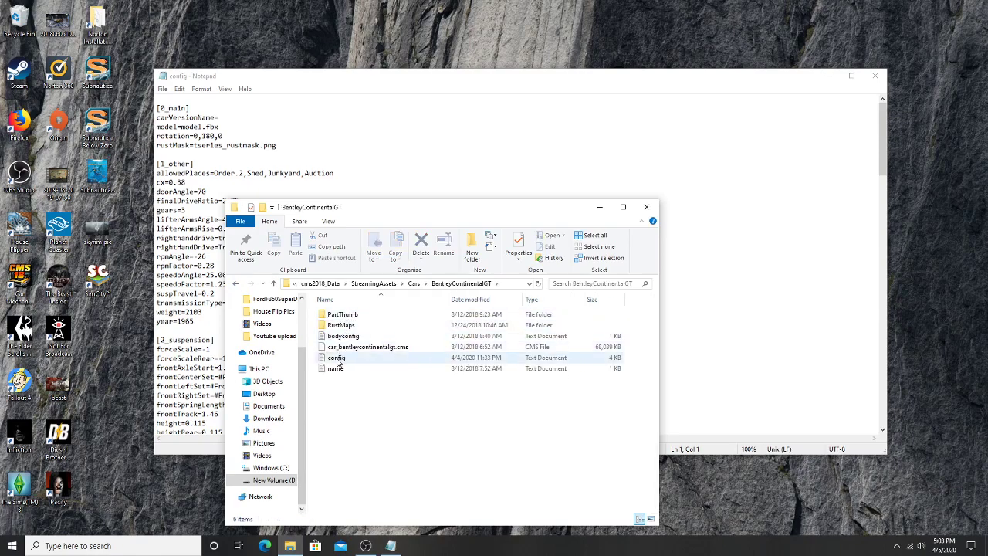
double_click(336, 357)
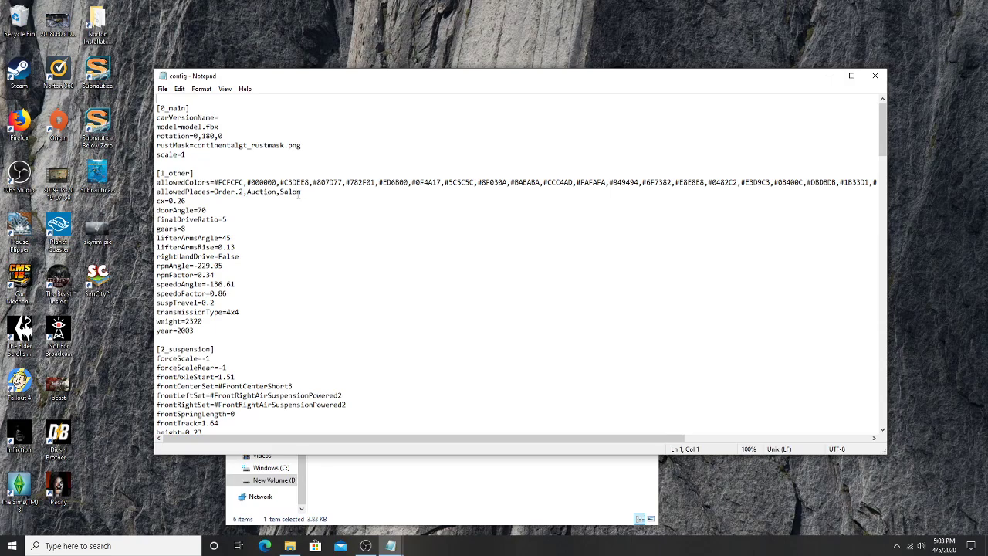
mouse_move(404, 79)
mouse_down()
mouse_move(593, 87)
mouse_move(591, 77)
mouse_up()
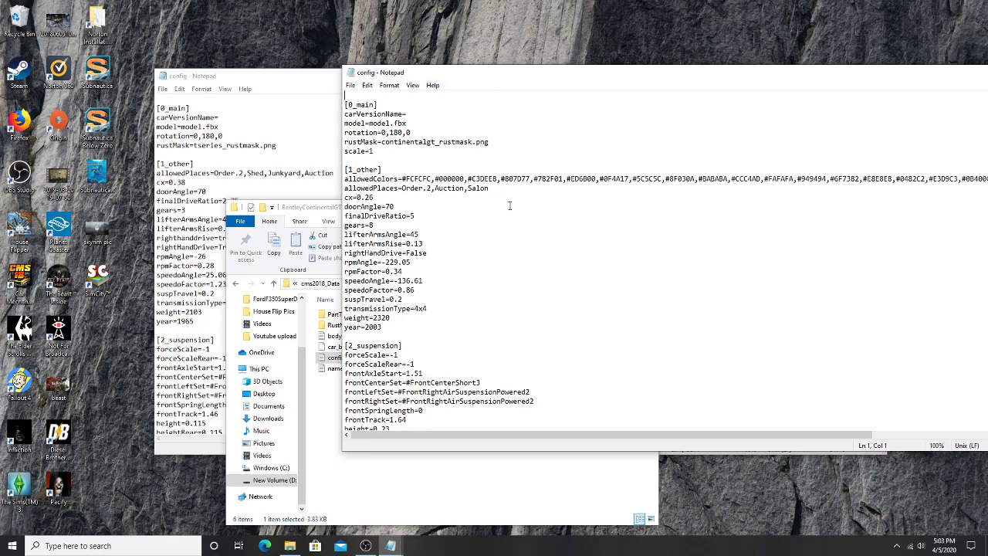
Append 'Junkyark,Shed' to the Continental GT allowedPlaces line and save the file.
click(491, 190)
text(Junk)
text(yark)
text(,)
text(Sh)
text(ed)
click(350, 85)
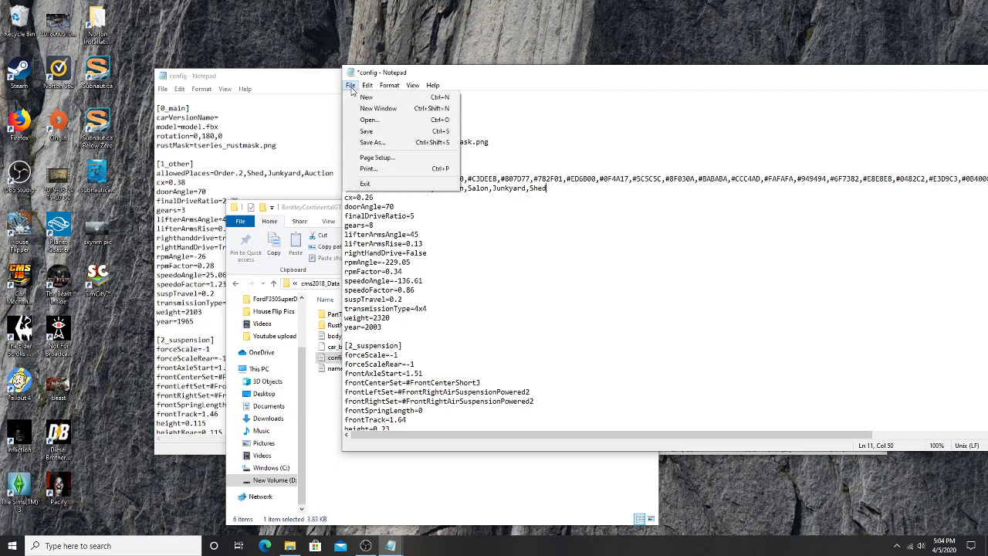
click(361, 132)
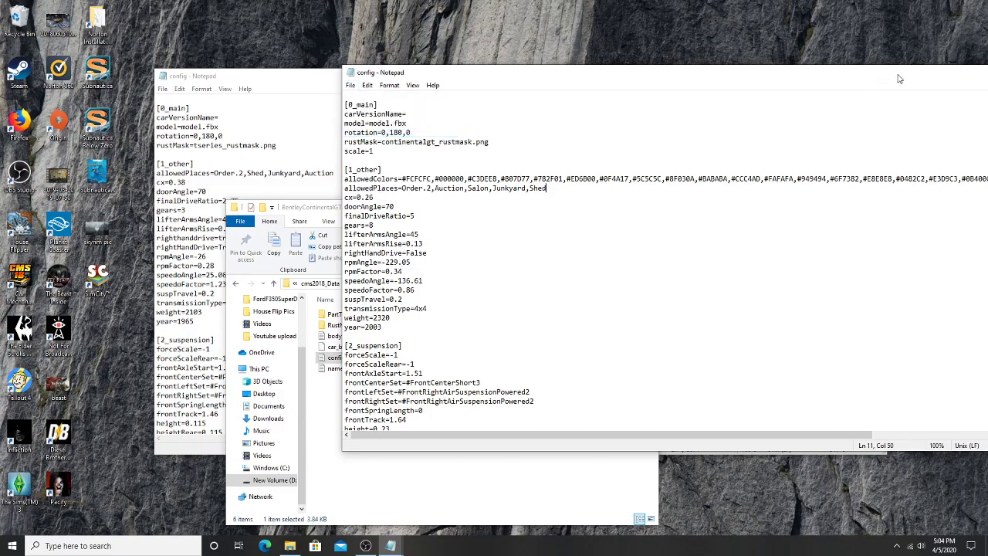
Close the Continental GT config and bring the T-Series config to the front.
drag(900, 77, 693, 77)
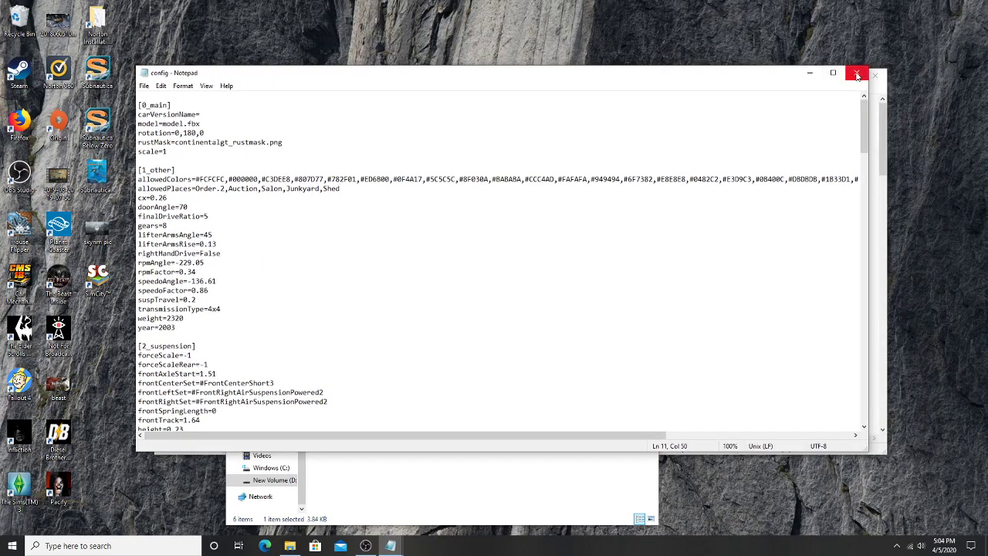
click(856, 75)
click(622, 97)
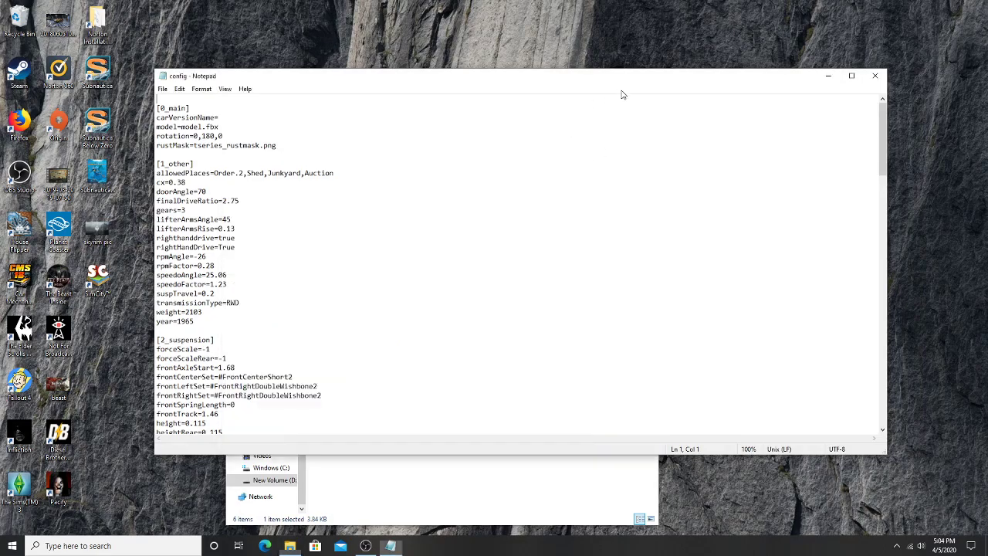
Close the T-Series config and return Explorer to the Cars folder list.
click(874, 75)
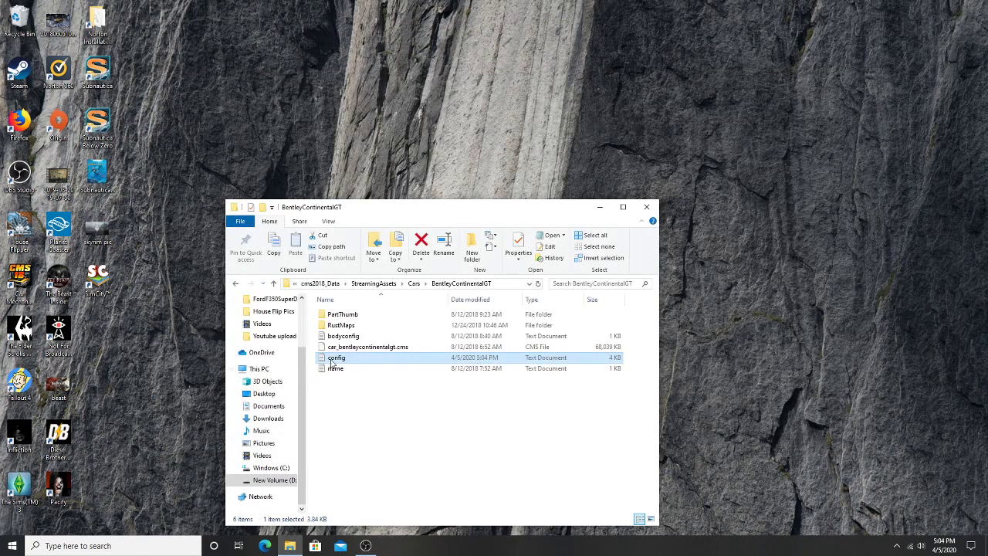
click(235, 284)
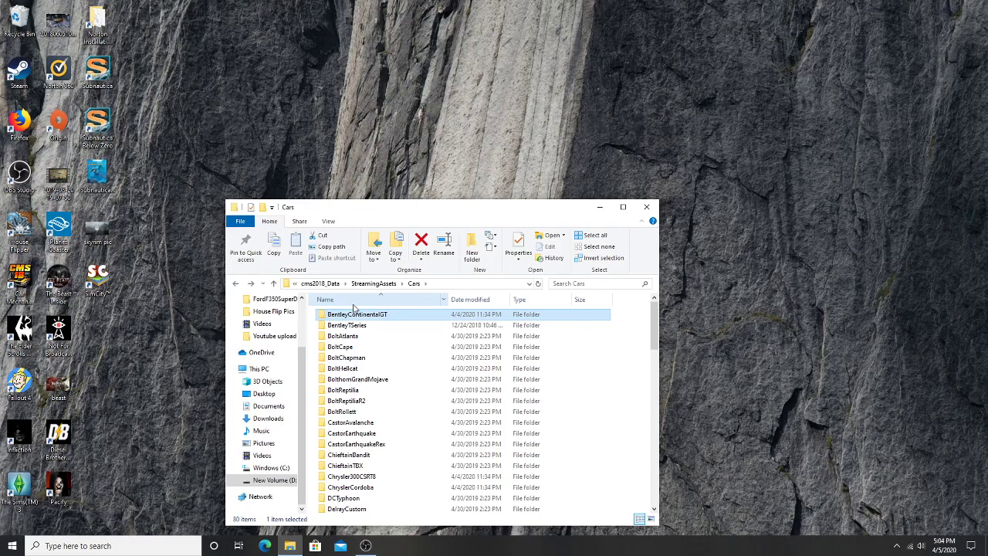
scroll(397, 410, down, 6)
scroll(397, 410, down, 6)
scroll(397, 410, down, 6)
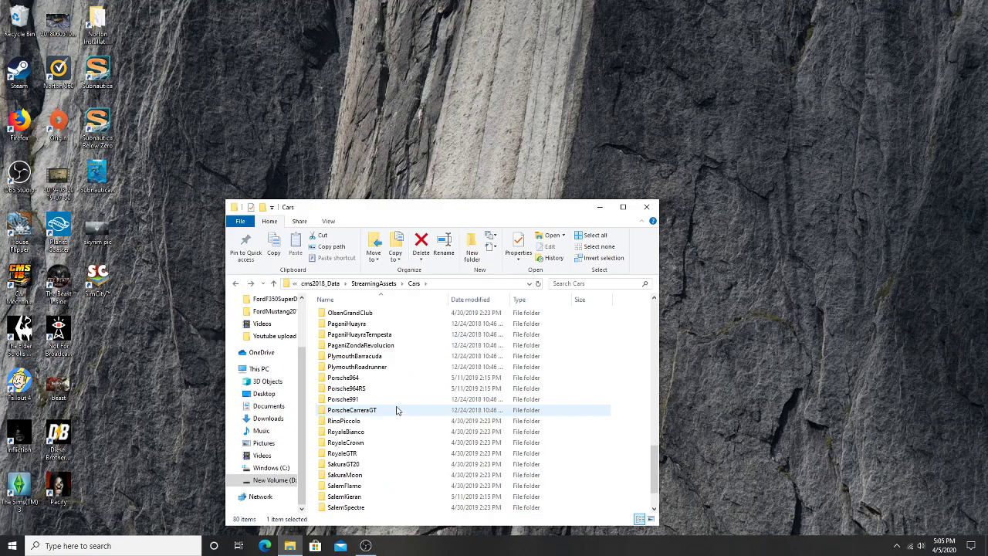
scroll(396, 410, down, 2)
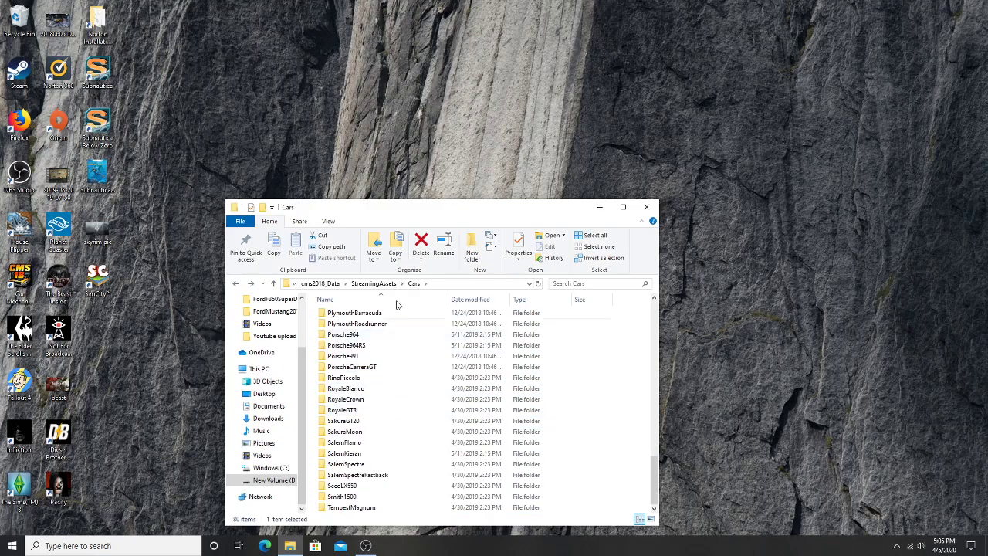
Move the Explorer window higher and scroll back to the top of the car folders.
drag(405, 208, 434, 105)
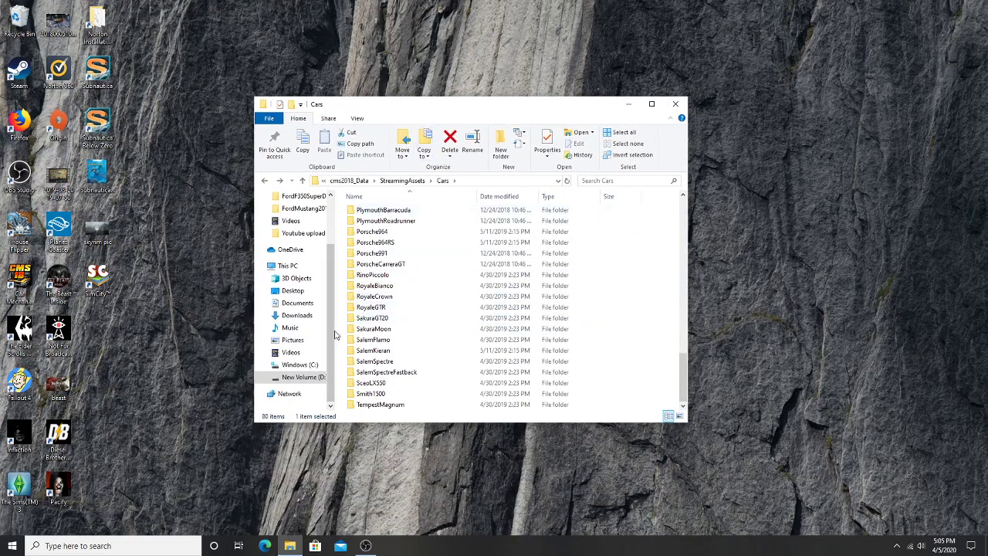
scroll(433, 405, up, 7)
scroll(433, 400, up, 7)
scroll(433, 395, up, 6)
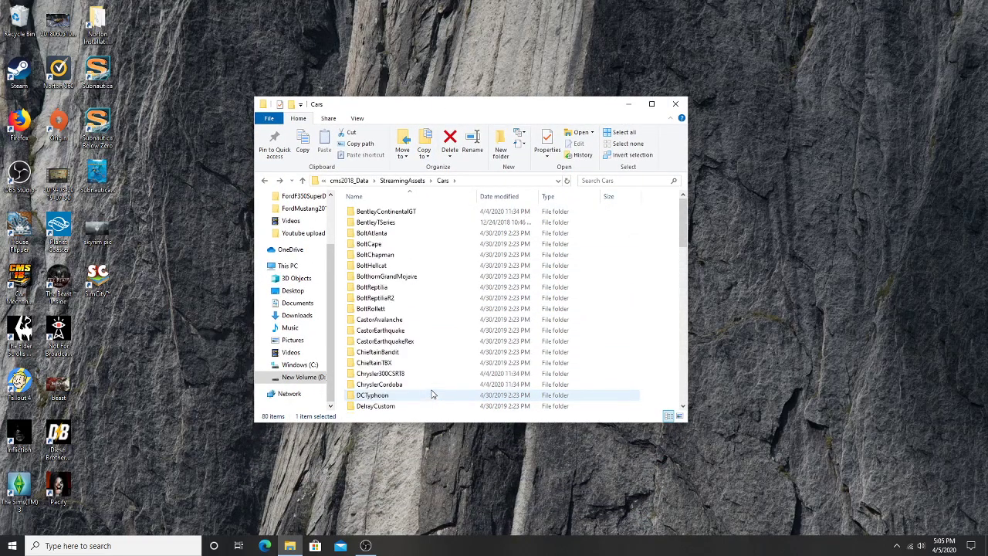